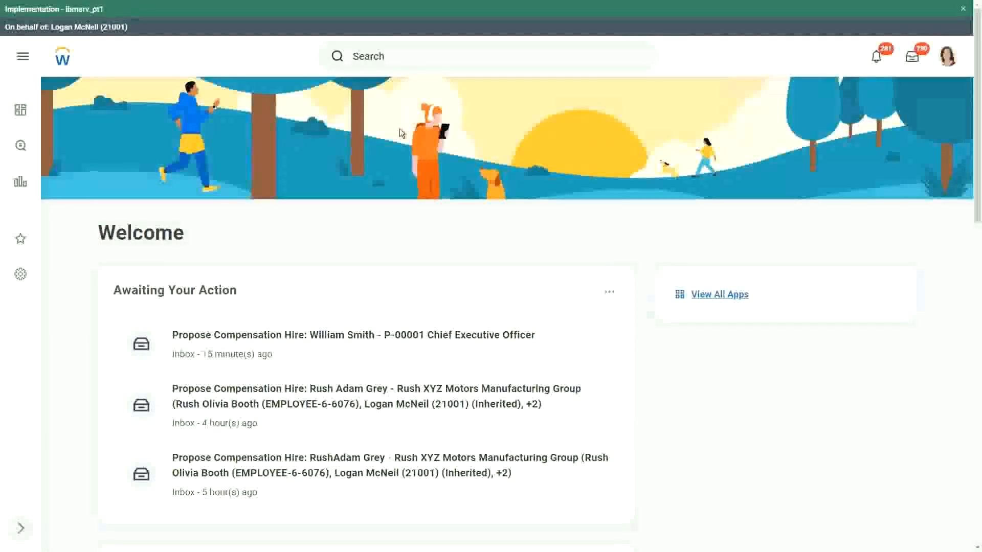
# Search for the Create Calculated Field task with "cre calc field" and open it
pyautogui.click(403, 57)
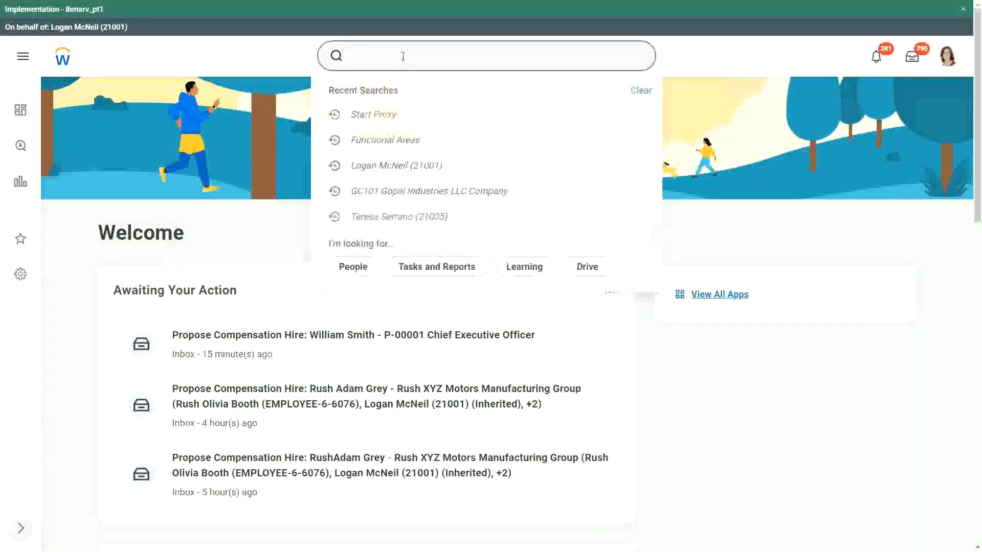
pyautogui.write('cre')
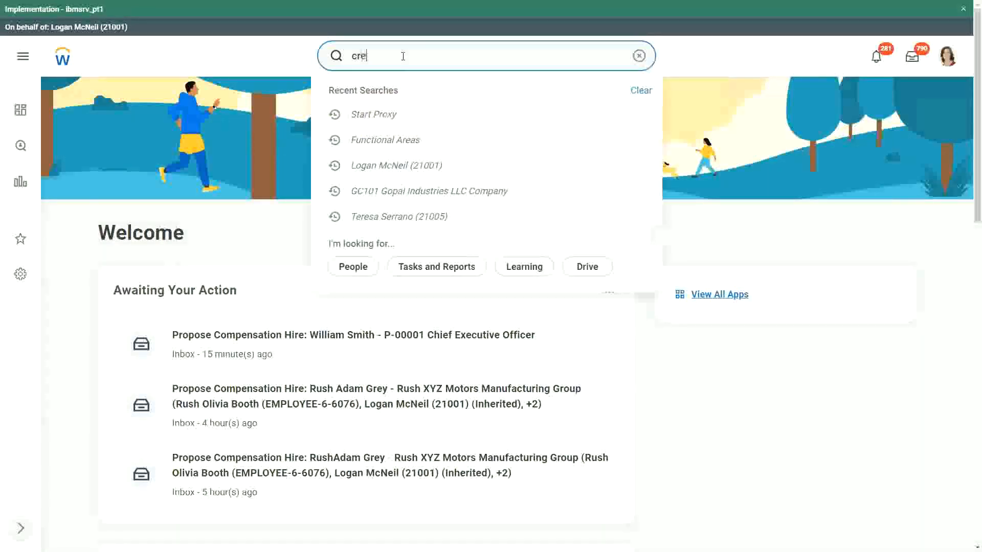
pyautogui.write(' calc field')
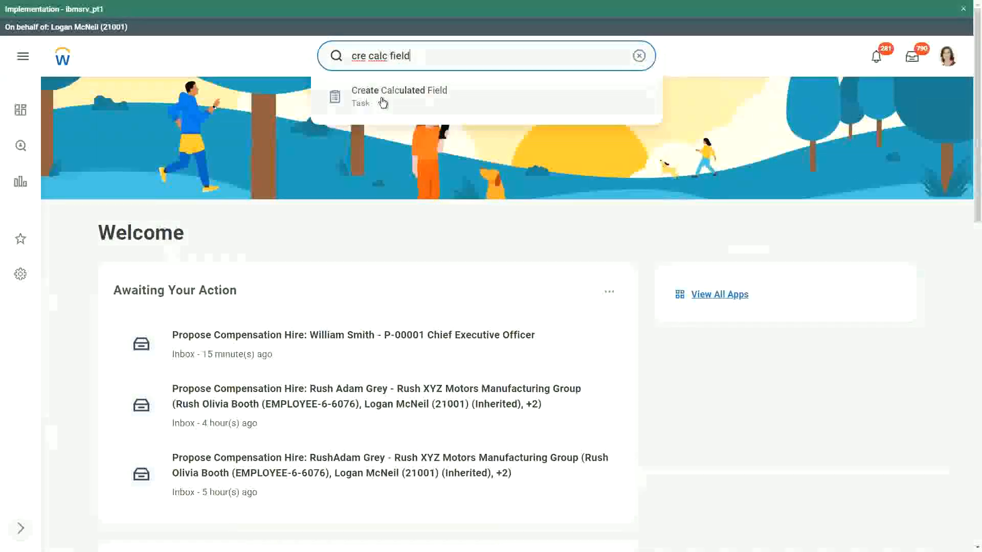
pyautogui.click(383, 102)
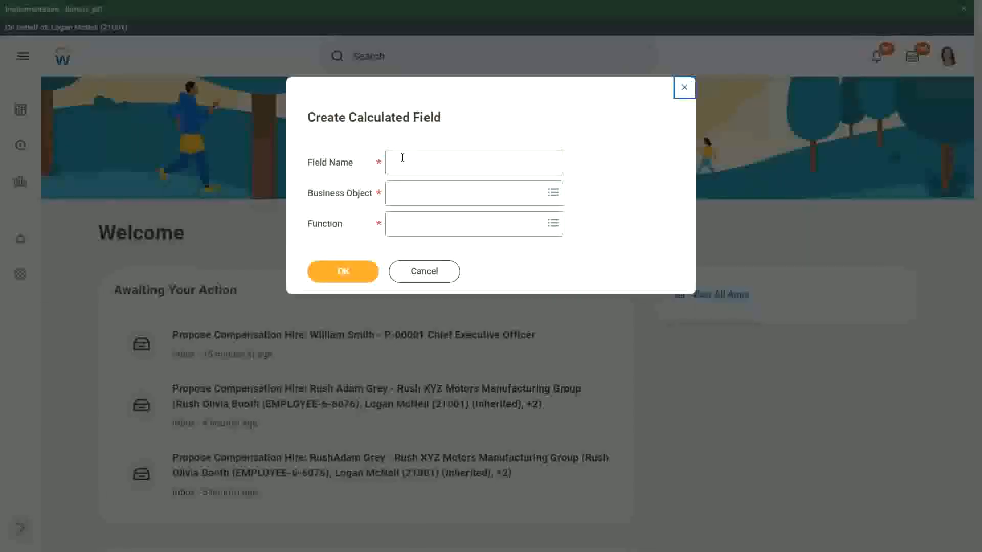
# Name the new calculated field "CF-WW-Eval Exp-Test"
pyautogui.click(402, 157)
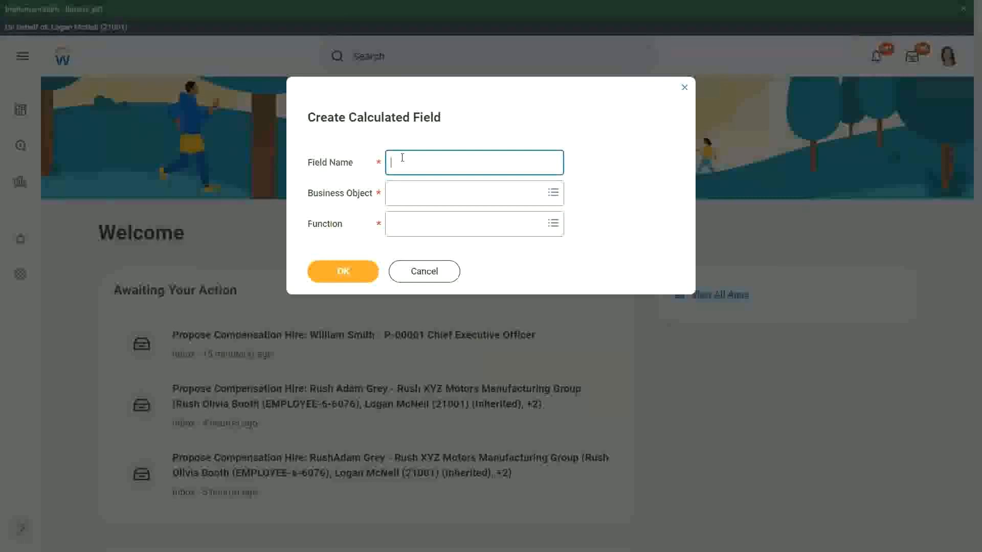
pyautogui.write('CF-WW-')
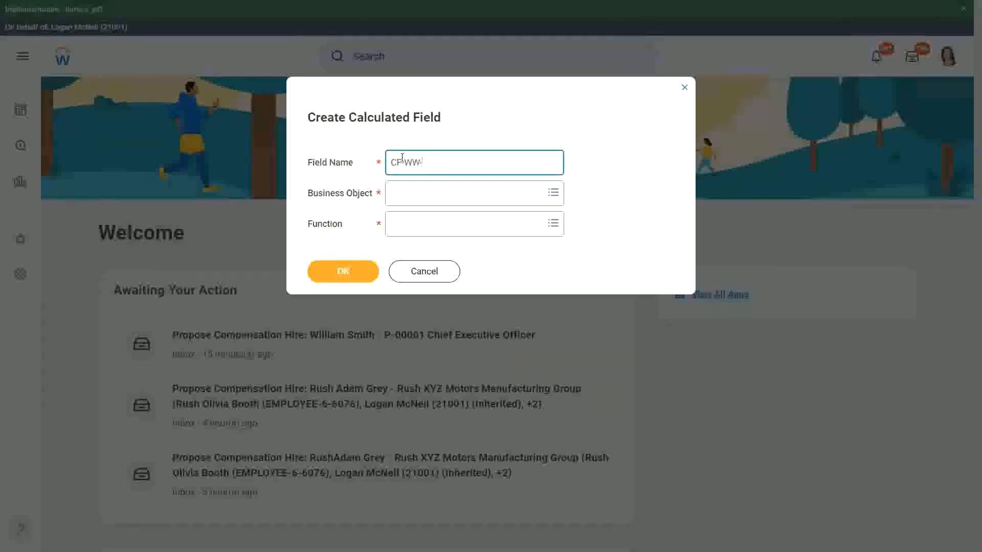
pyautogui.write('Eval Exp -')
pyautogui.press('BackSpace')
pyautogui.press('BackSpace')
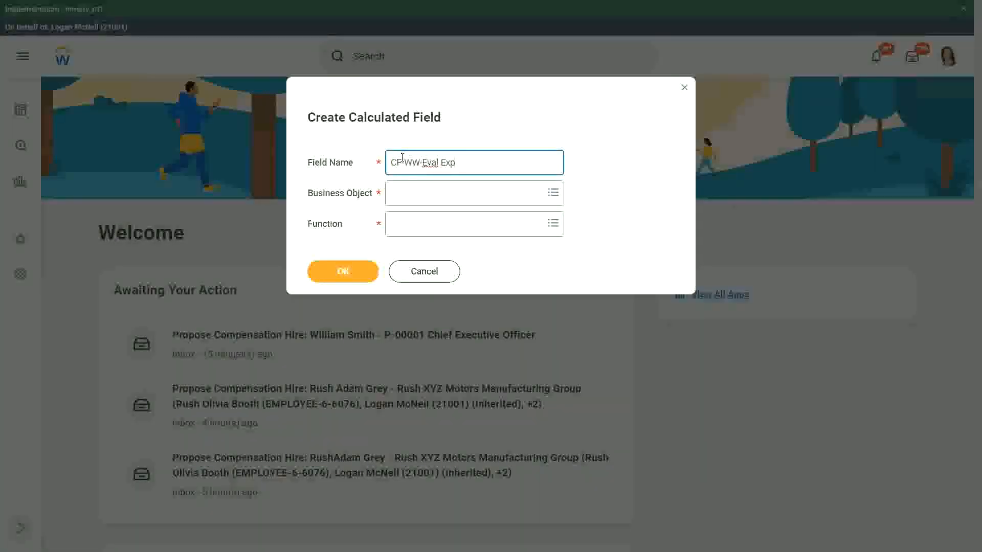
pyautogui.write('-Test')
# Choose Worker as the business object and Evaluate Expression as the function, and confirm the calculated field's setup
pyautogui.press('Tab')
pyautogui.write('worker')
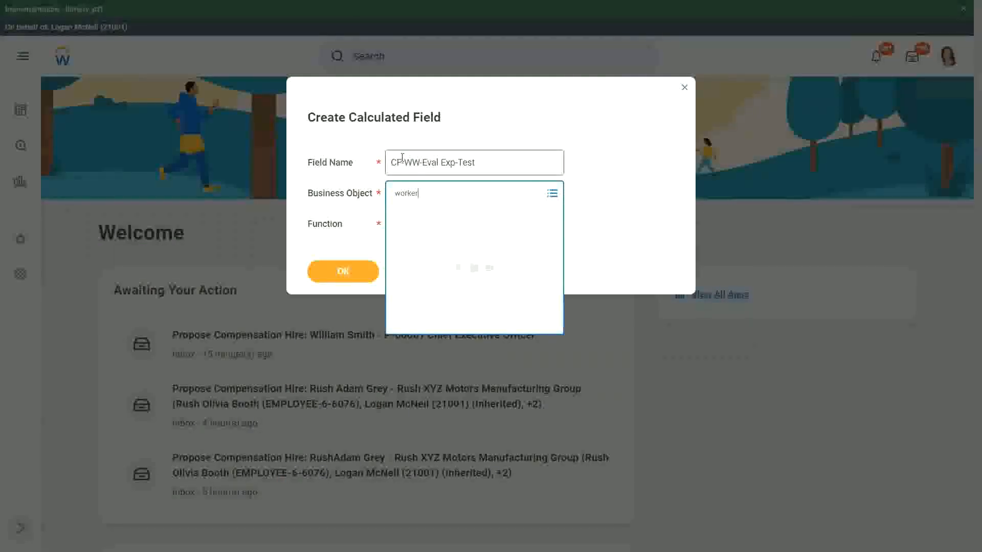
pyautogui.press('Return')
pyautogui.press('Tab')
pyautogui.write('eval exp')
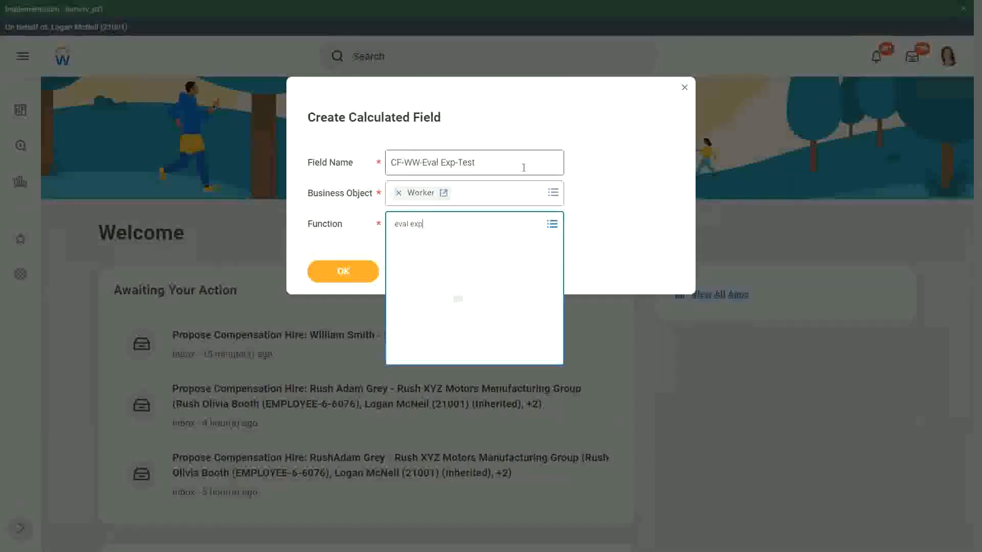
pyautogui.click(449, 277)
pyautogui.click(348, 271)
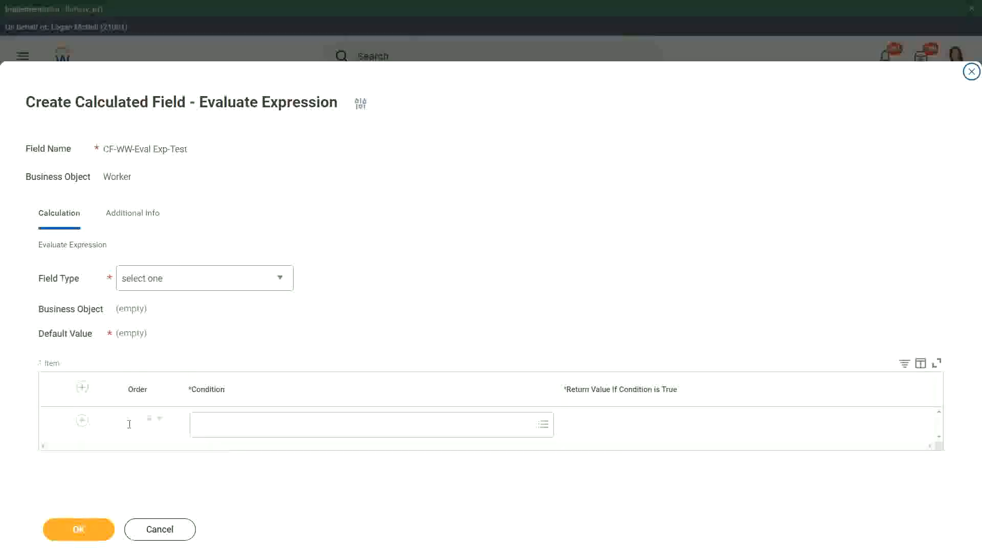
# Place the on-screen text annotation "Boolean or a T/F field" over the empty Condition field
pyautogui.click(219, 414)
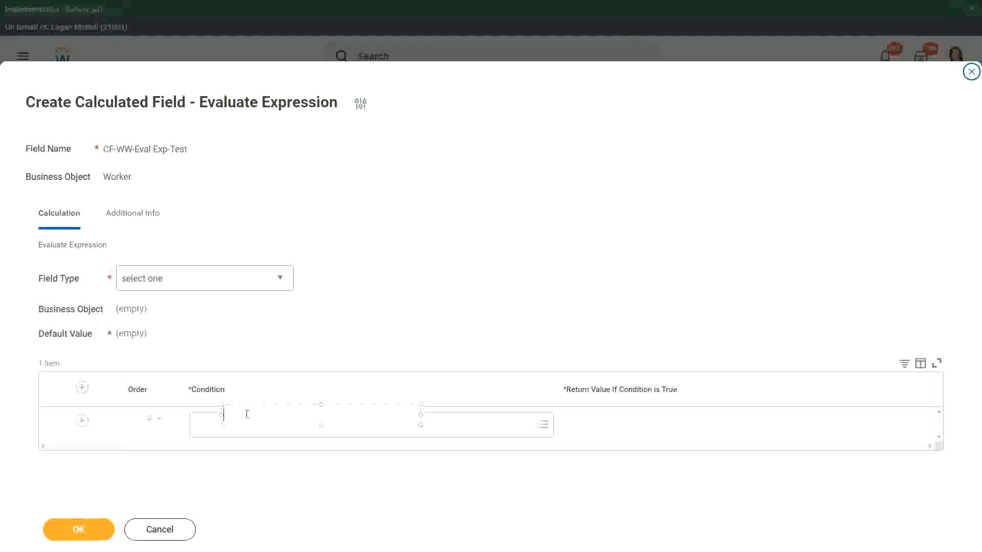
pyautogui.moveTo(247, 406); pyautogui.dragTo(227, 413)
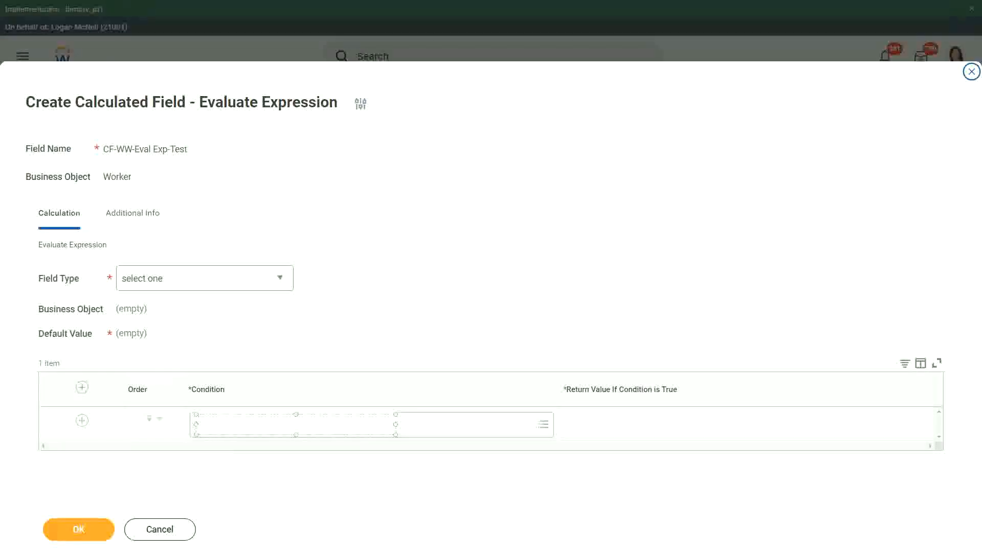
pyautogui.write('Boolean or a T')
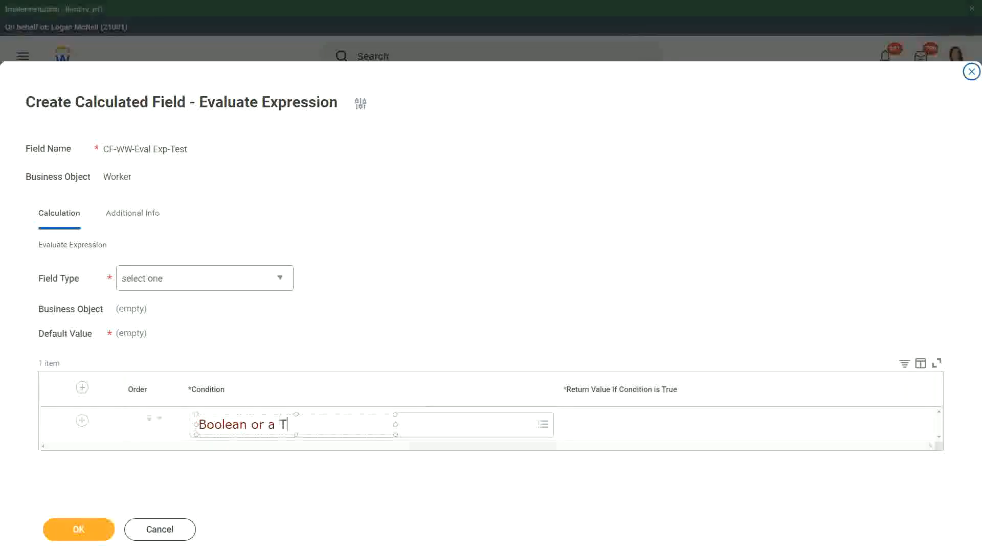
pyautogui.write('/F field')
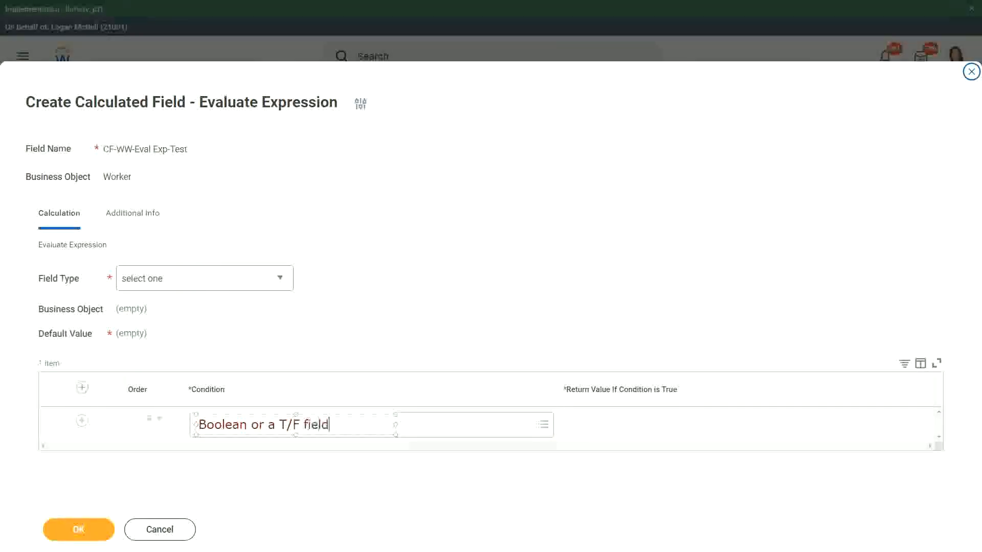
pyautogui.click(346, 321)
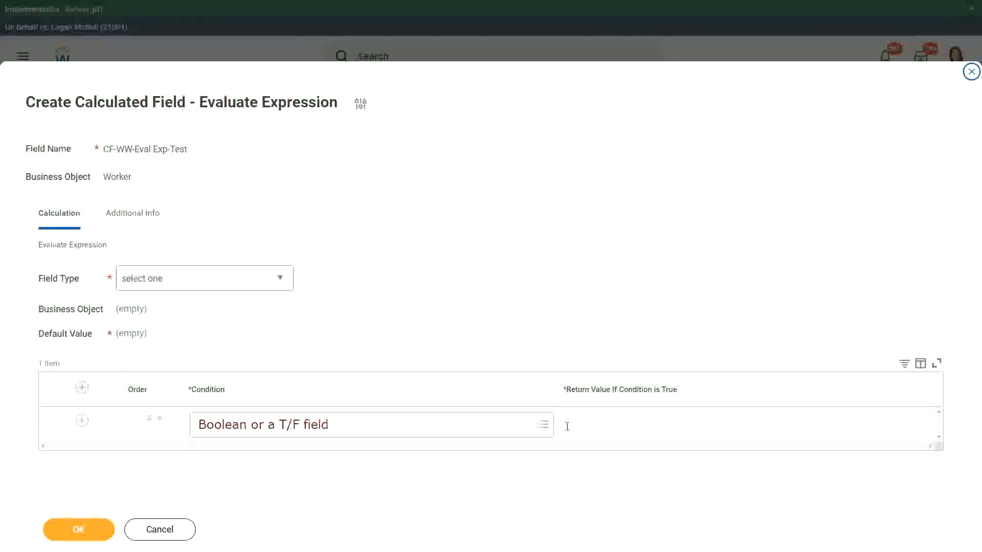
# Annotate the Return Value If Condition is True cell with "Another Calc Field that gives the result", widened to fit one line
pyautogui.click(585, 426)
pyautogui.write('Another Calc Field that gives the result')
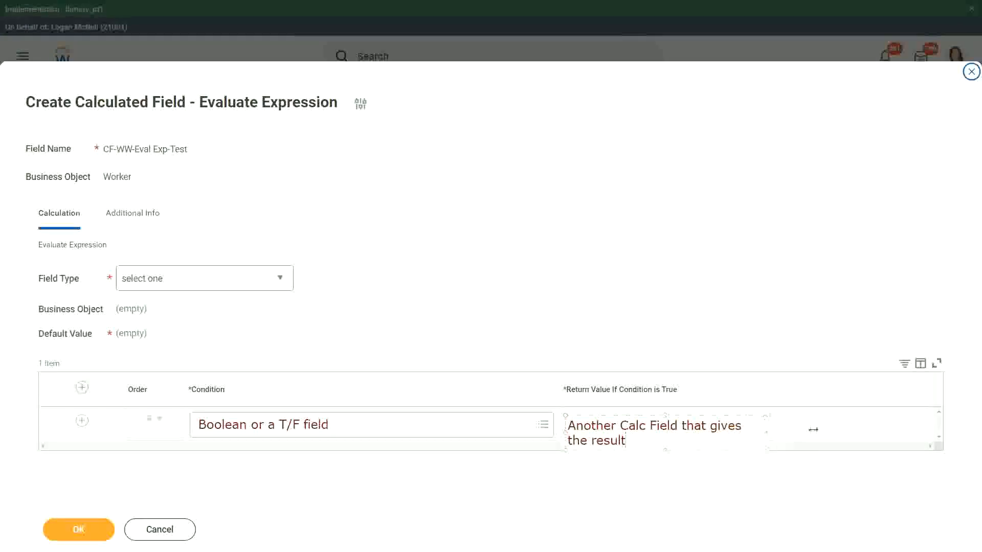
pyautogui.moveTo(767, 432); pyautogui.dragTo(859, 425)
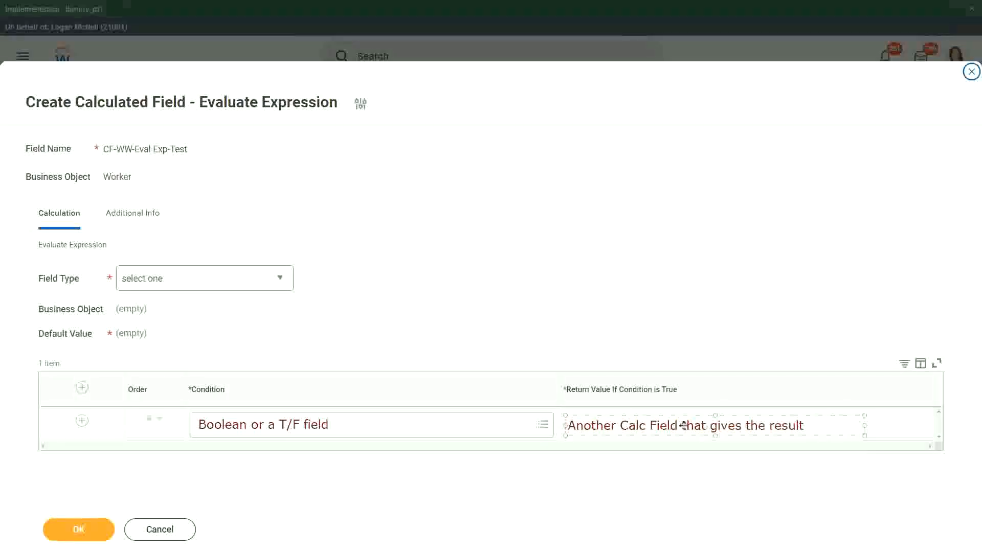
pyautogui.click(549, 476)
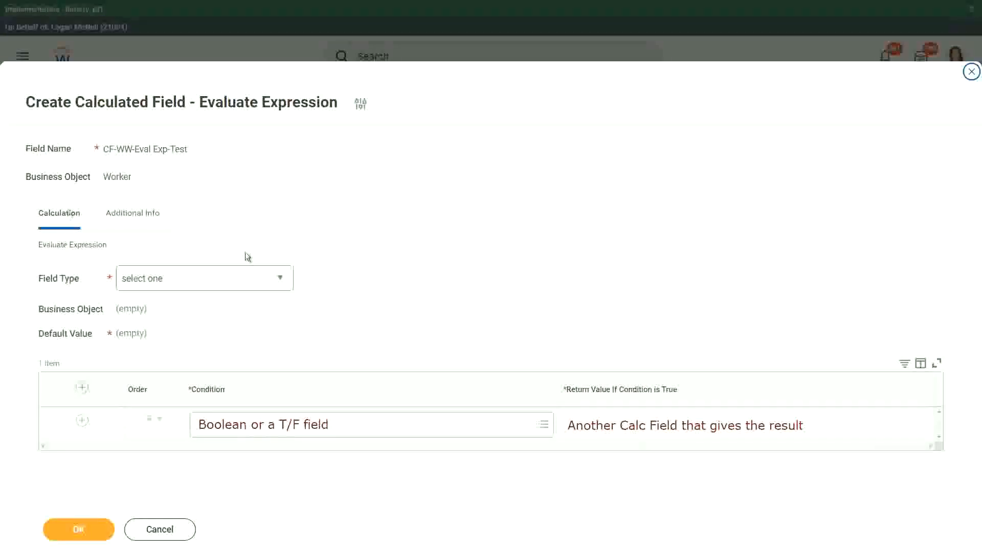
# Set the field type of the Evaluate Expression calculation to Text
pyautogui.click(282, 279)
pyautogui.click(282, 279)
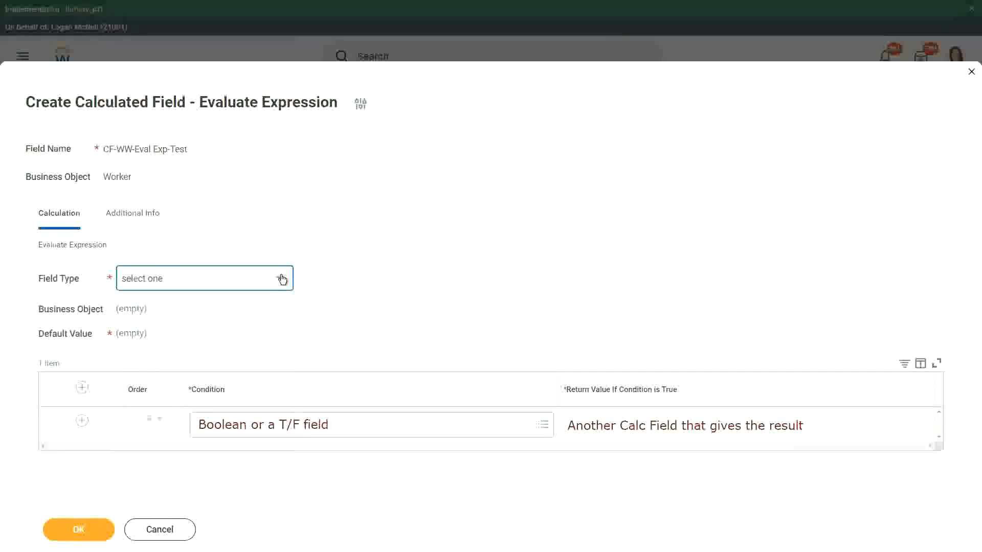
pyautogui.click(283, 279)
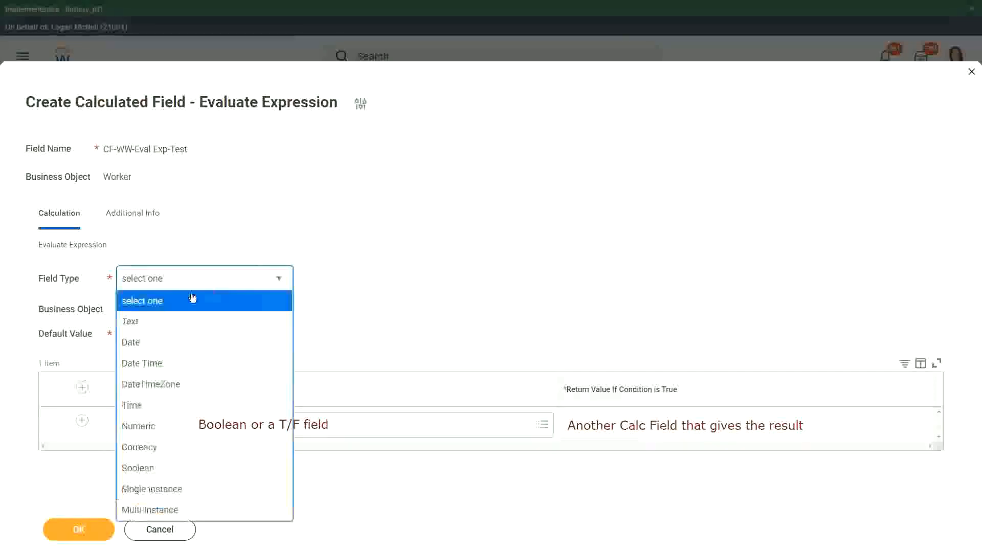
pyautogui.click(139, 323)
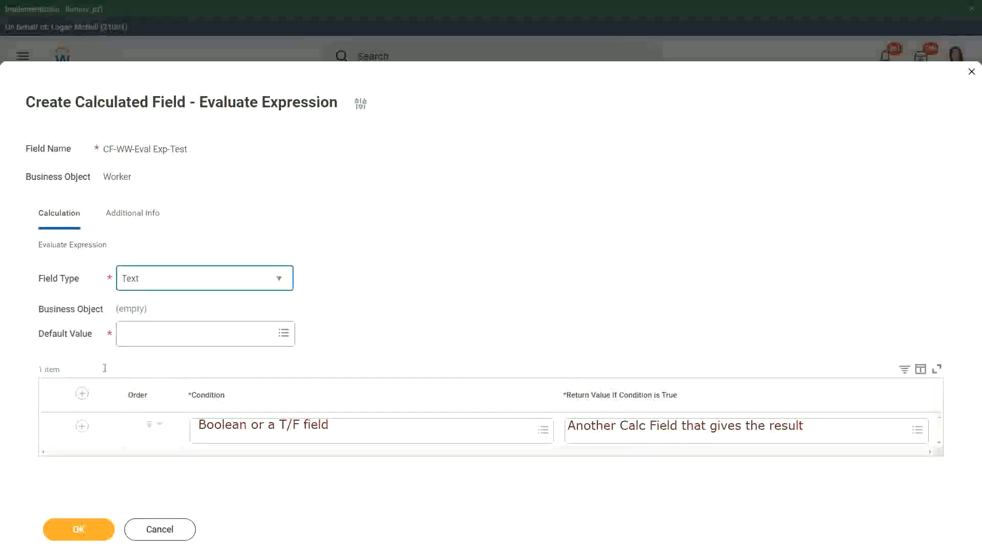
# Place the on-screen text annotation "Some Default Value" over the Default Value field and align it inside the box
pyautogui.click(132, 333)
pyautogui.write('So')
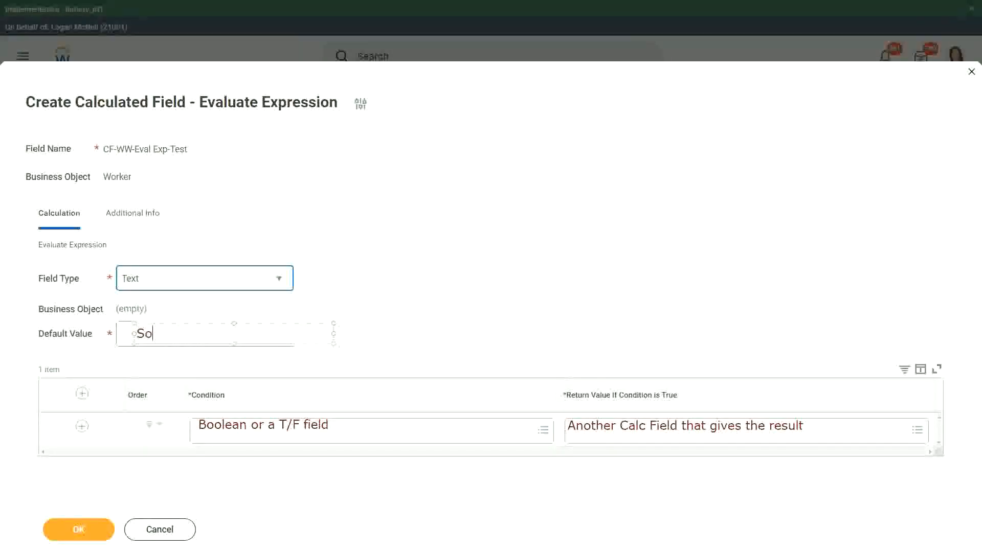
pyautogui.write('me Default Value')
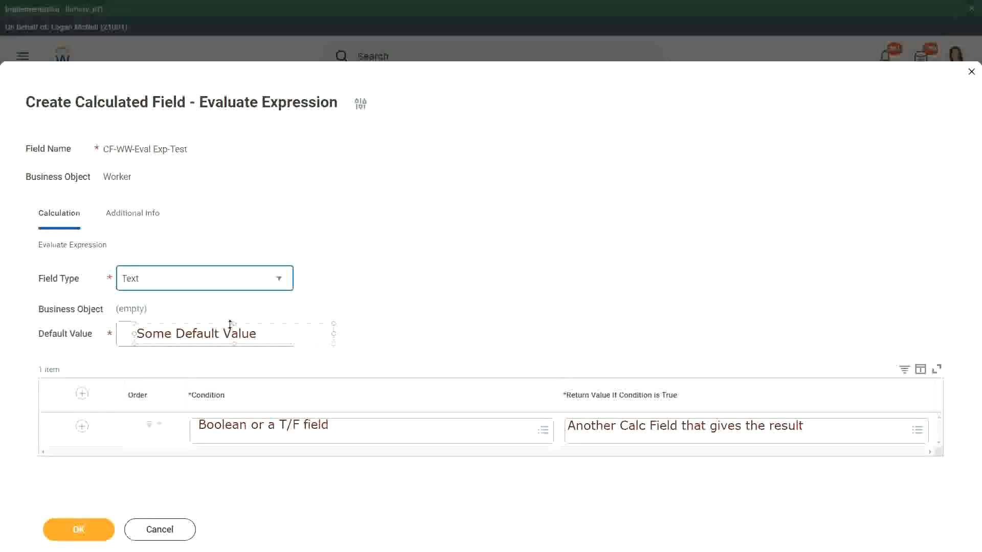
pyautogui.moveTo(242, 324); pyautogui.dragTo(237, 325)
pyautogui.click(411, 315)
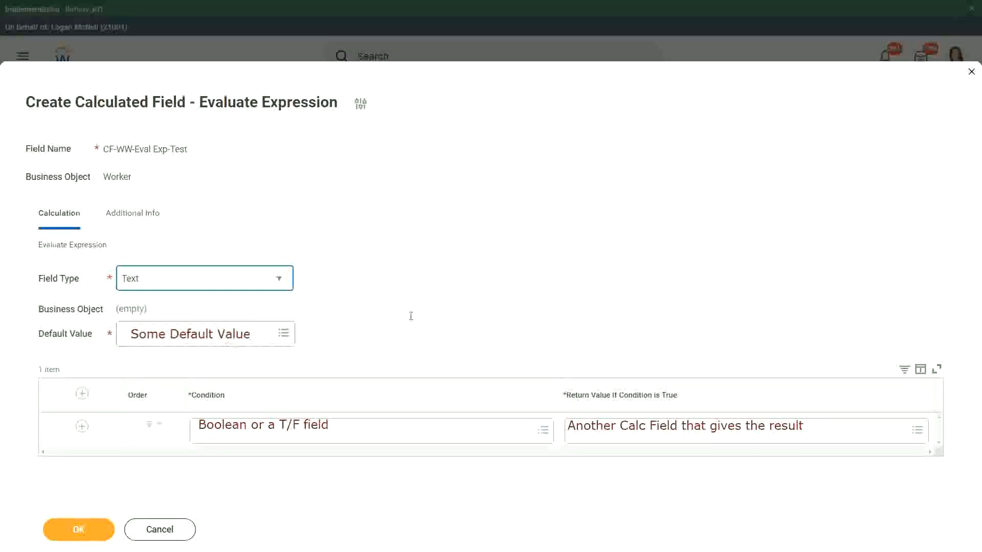